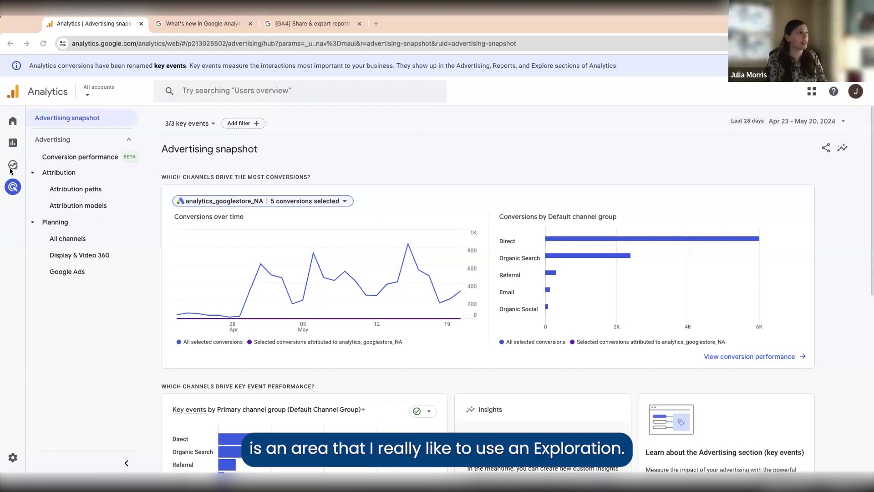
# - Start a new path exploration tracing session_start (88,027) through page_view (82,068)
pyautogui.moveTo(21, 196)
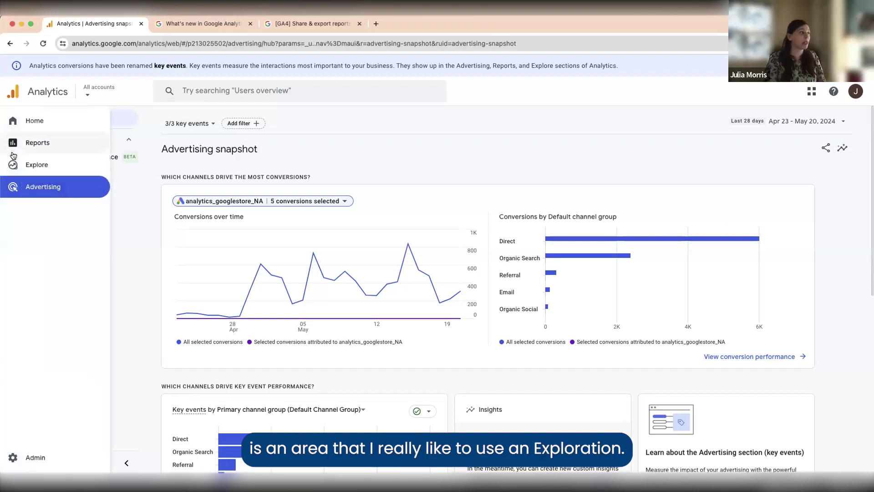
pyautogui.click(31, 173)
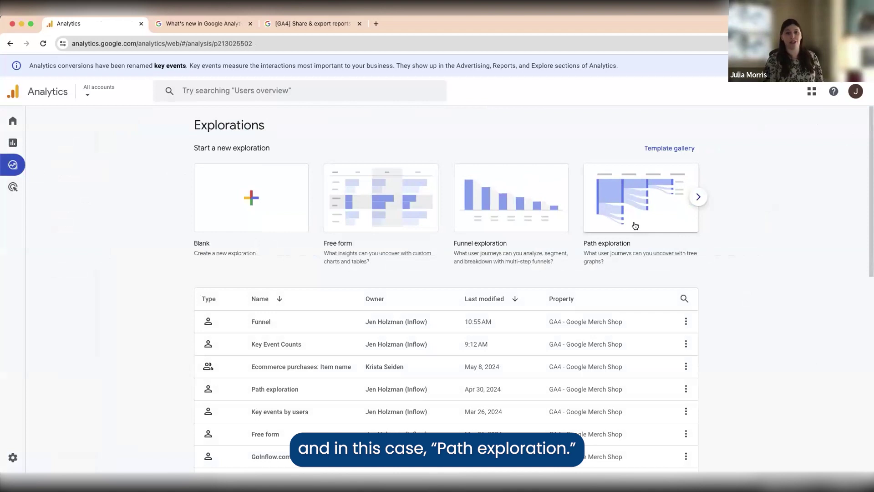
pyautogui.click(627, 221)
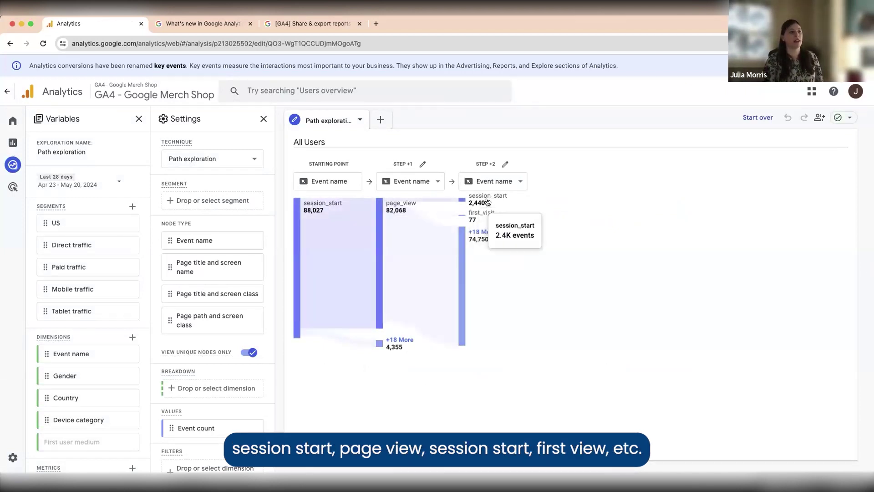
# - Expand all step +2 events and branch view_promotion (37,090) into a step +3 column
pyautogui.click(463, 256)
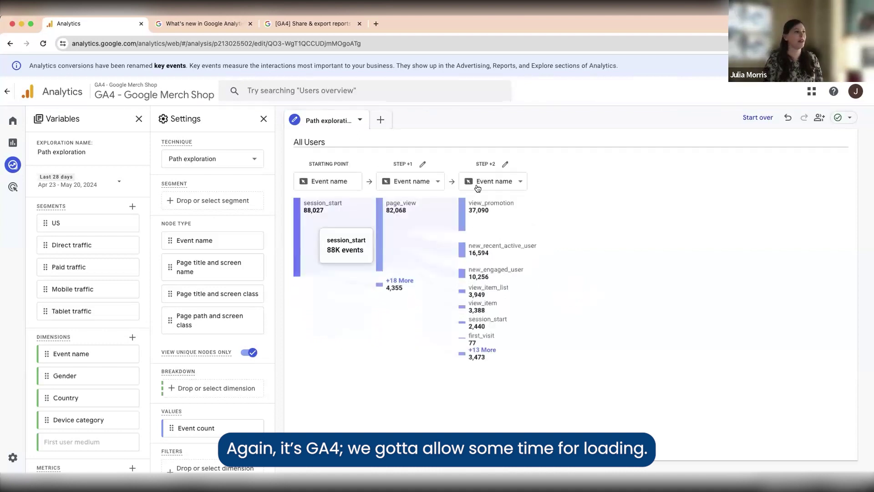
pyautogui.moveTo(482, 207)
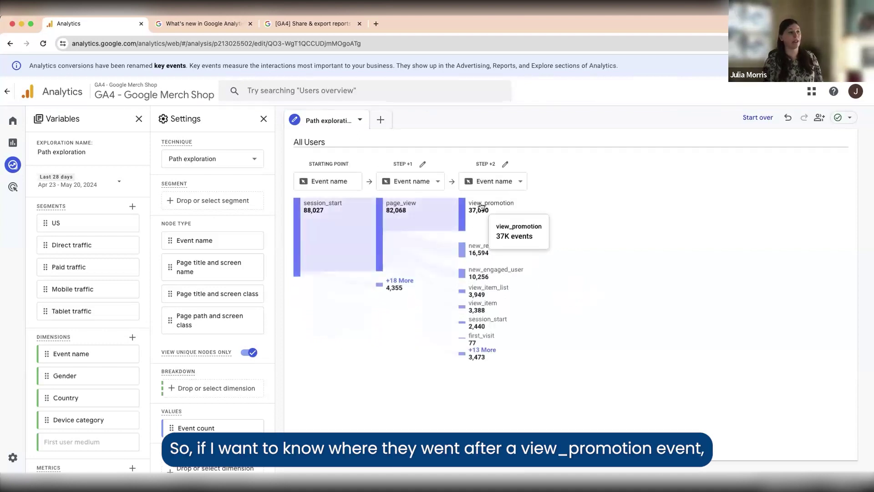
pyautogui.click(481, 206)
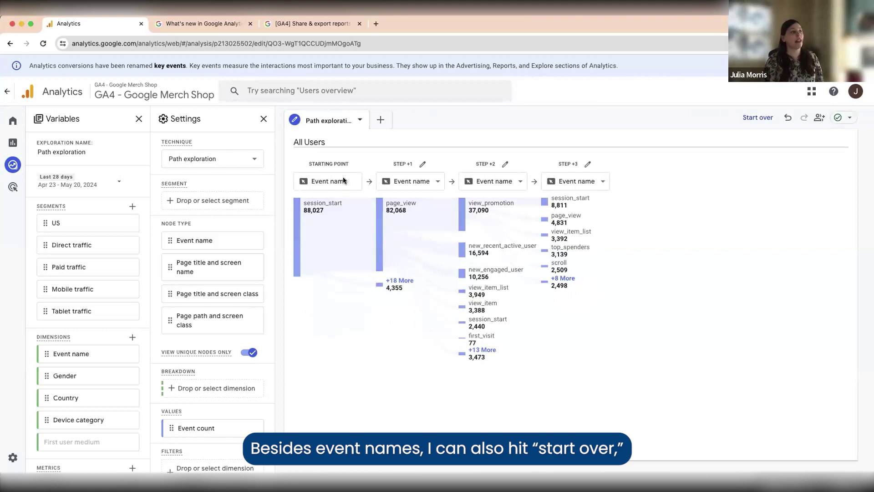
# - Clear the path chart and make the starting point type Page path and screen class
pyautogui.click(756, 119)
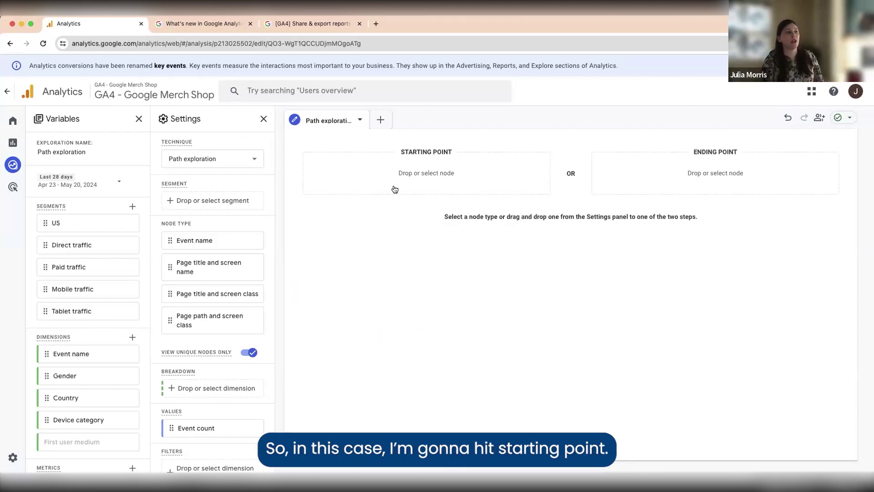
pyautogui.click(407, 176)
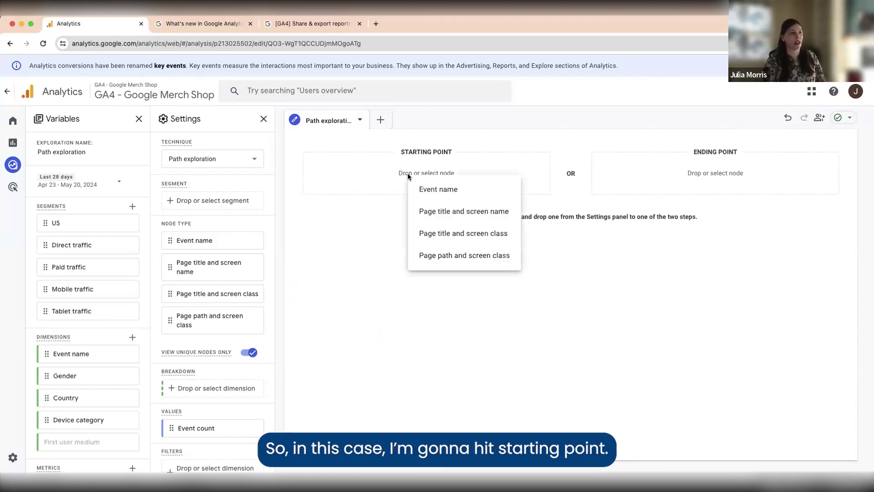
pyautogui.click(454, 255)
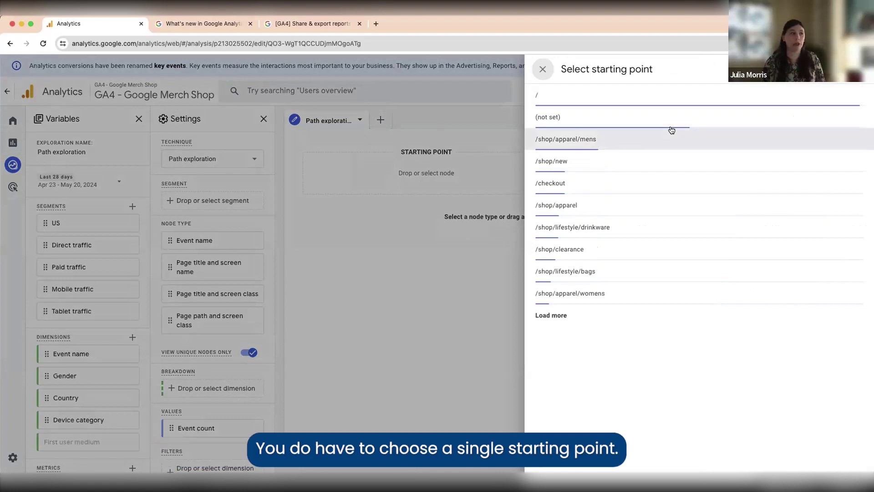
# - Start at /shop/new, list all step +1 pages, and expand the homepage branch's step +2 pages
pyautogui.click(569, 164)
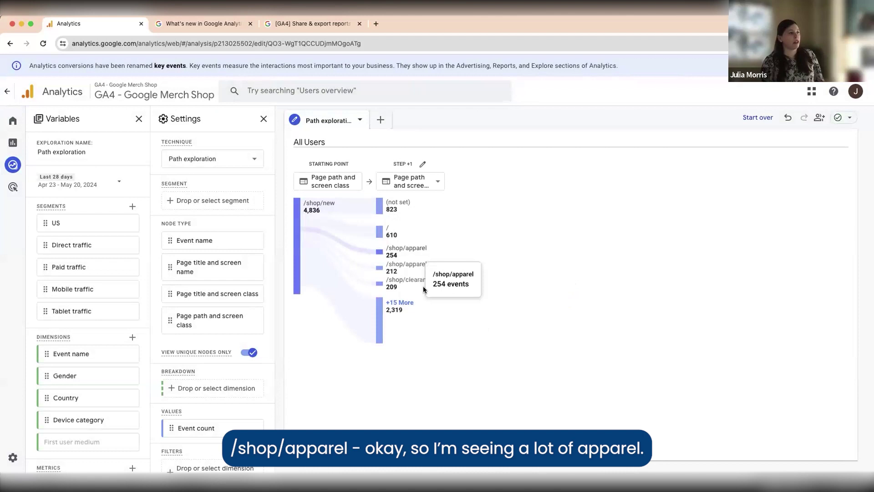
pyautogui.click(400, 304)
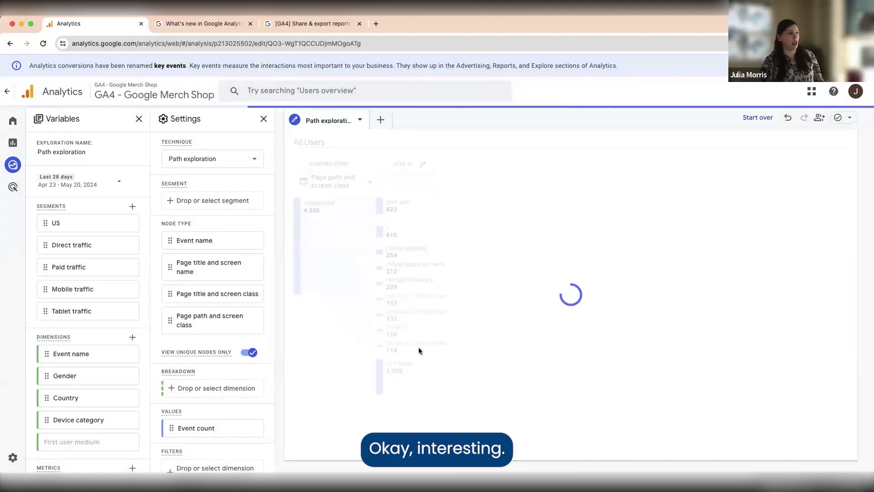
pyautogui.moveTo(319, 208)
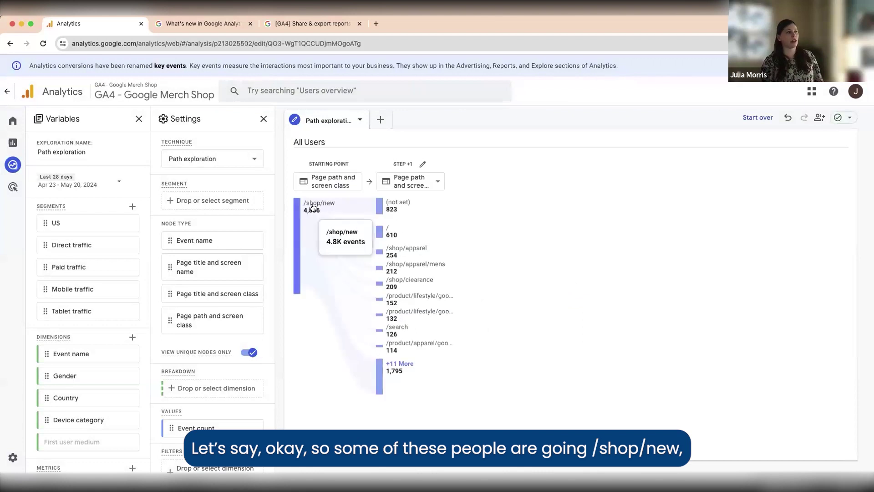
pyautogui.click(379, 236)
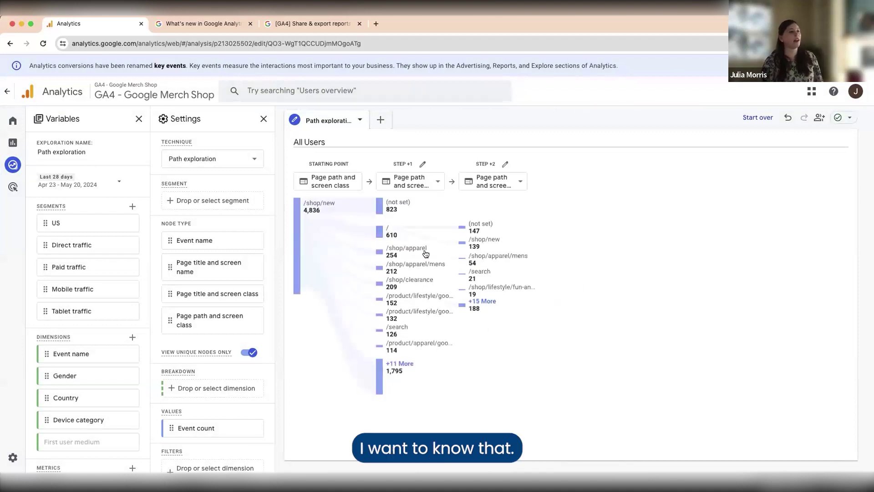
pyautogui.moveTo(388, 229)
pyautogui.click(484, 302)
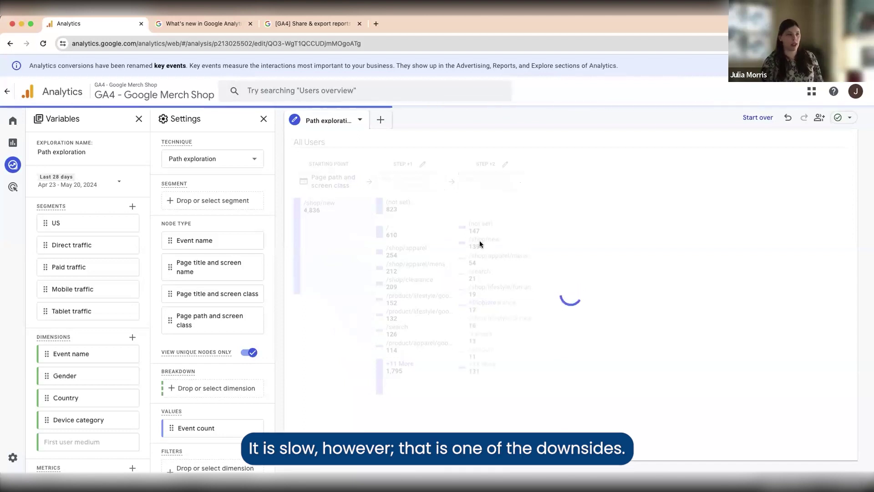
# - Extend the step +2 /shop/new node into step +3, led by / (58) and (not set) (12)
pyautogui.click(480, 242)
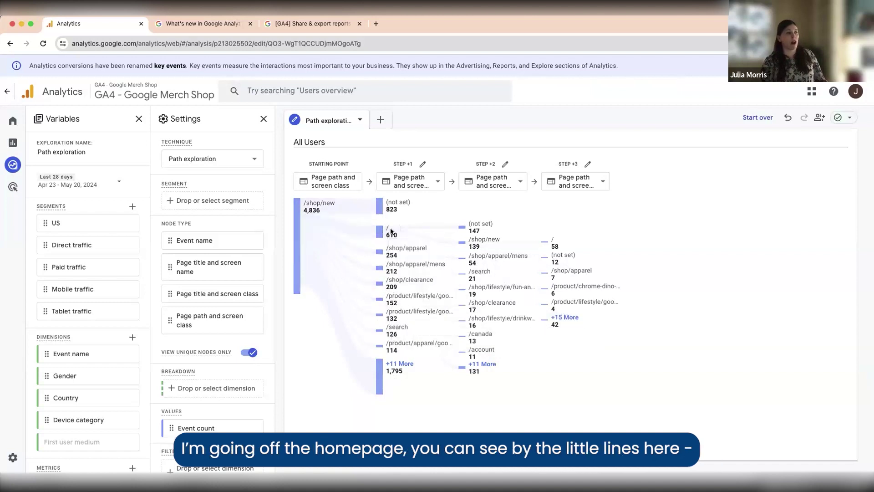
pyautogui.moveTo(388, 230)
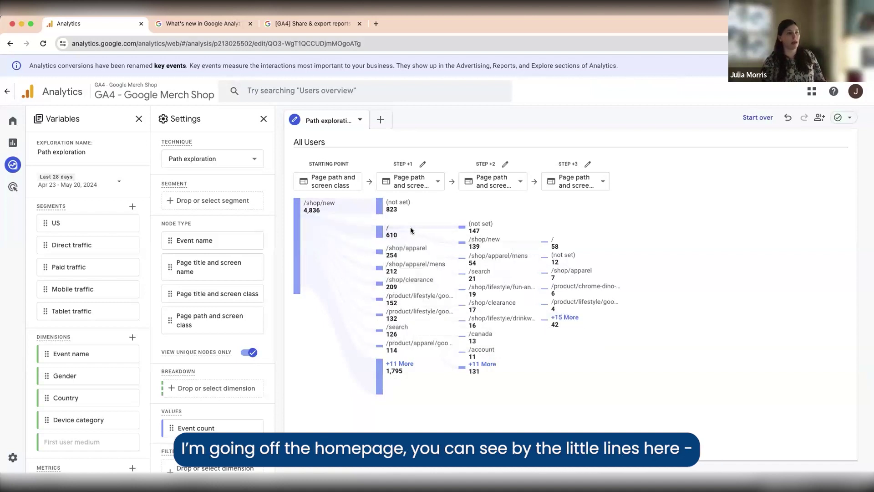
pyautogui.moveTo(411, 281)
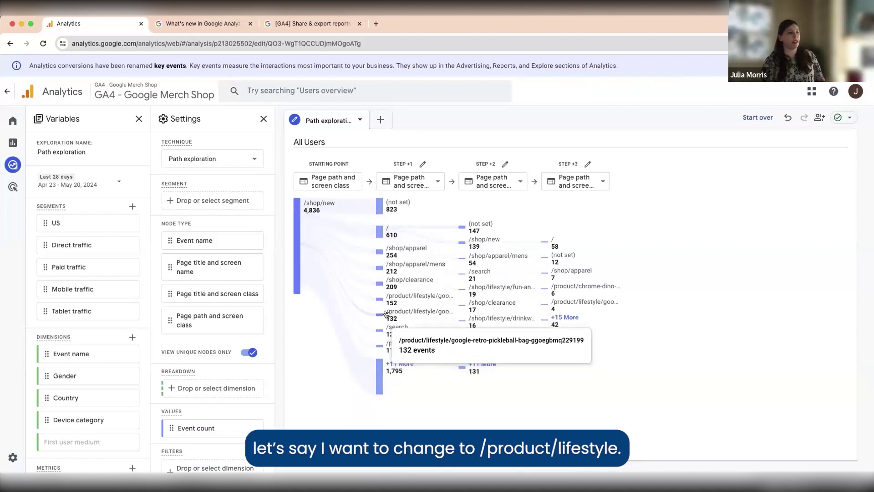
# - Branch the /product/lifestyle/google-retro-pickleball-bag page into step +2, led by /shop/new (86)
pyautogui.click(488, 323)
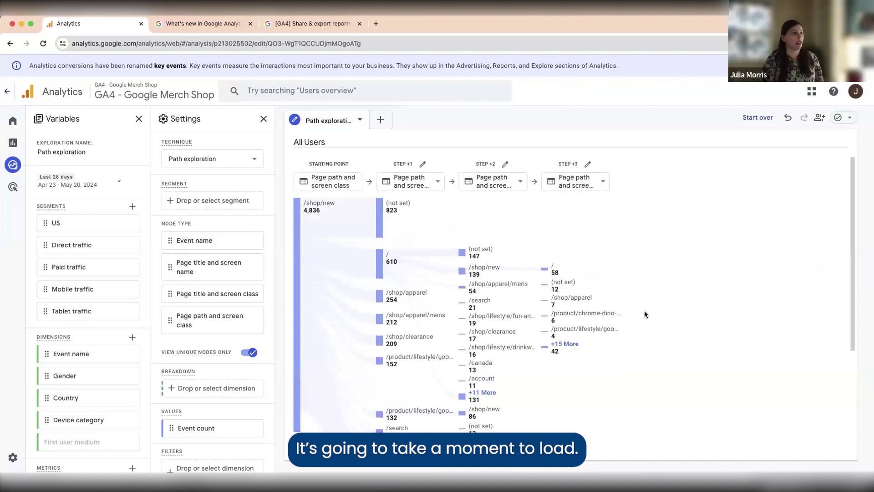
pyautogui.scroll(-3, 615, 313)
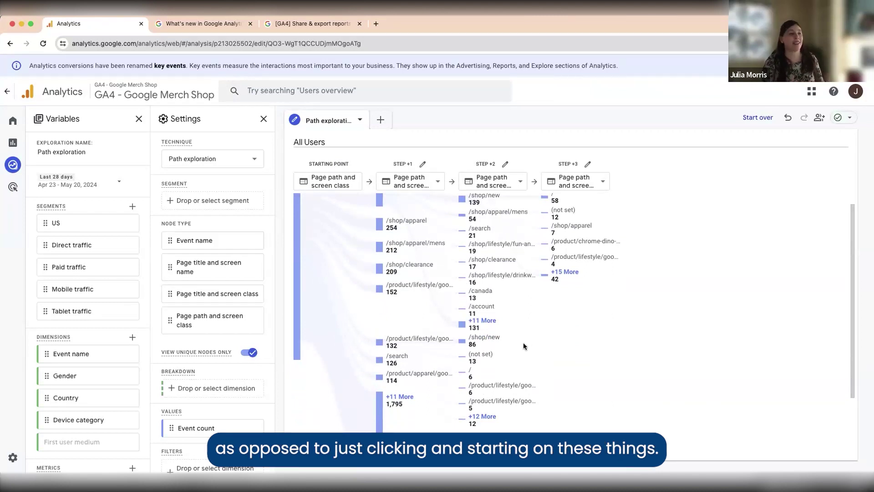
# - Switch the step +2 node type to Event name
pyautogui.click(578, 182)
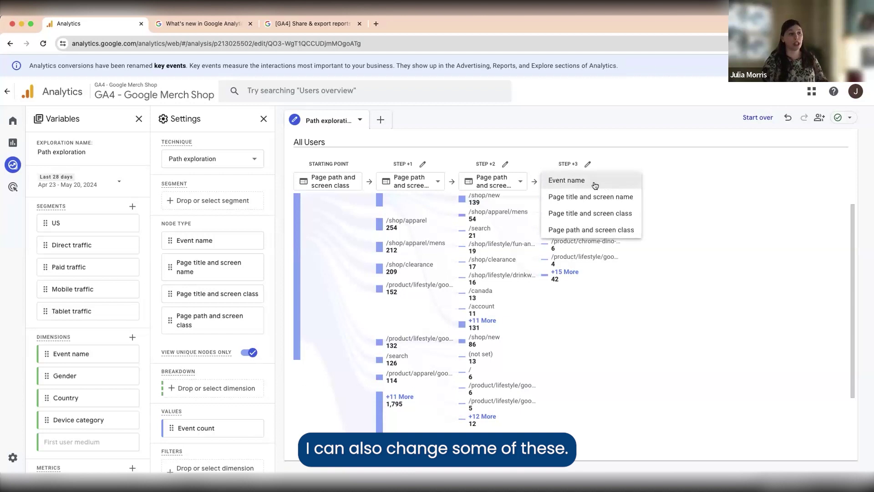
pyautogui.click(479, 183)
pyautogui.click(492, 183)
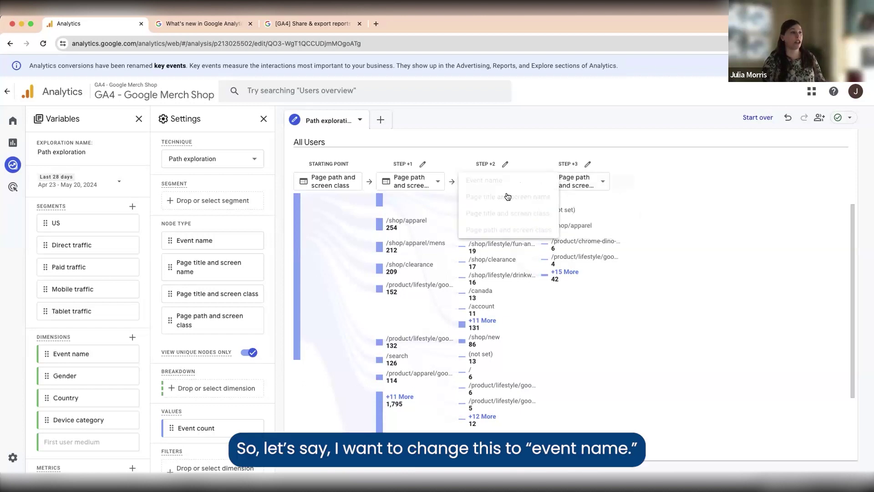
pyautogui.click(504, 183)
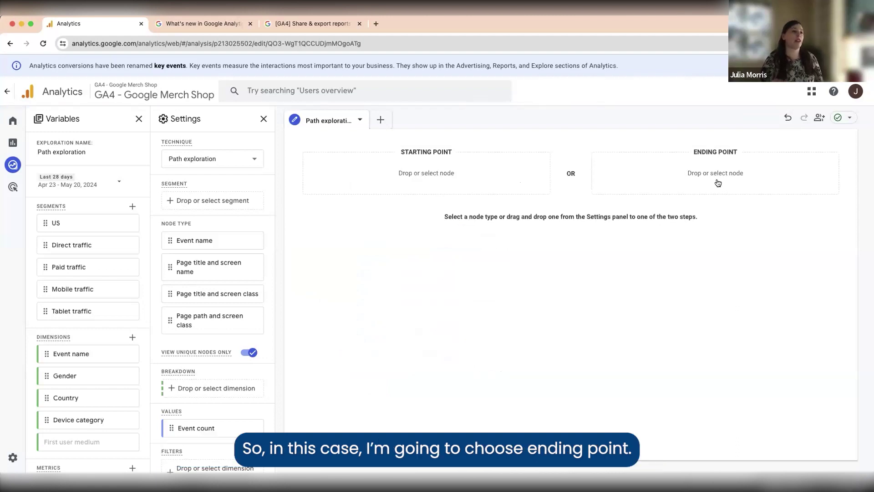
# - Set the ending point to the purchase event (761), found by searching 'pur'
pyautogui.click(718, 182)
pyautogui.click(748, 193)
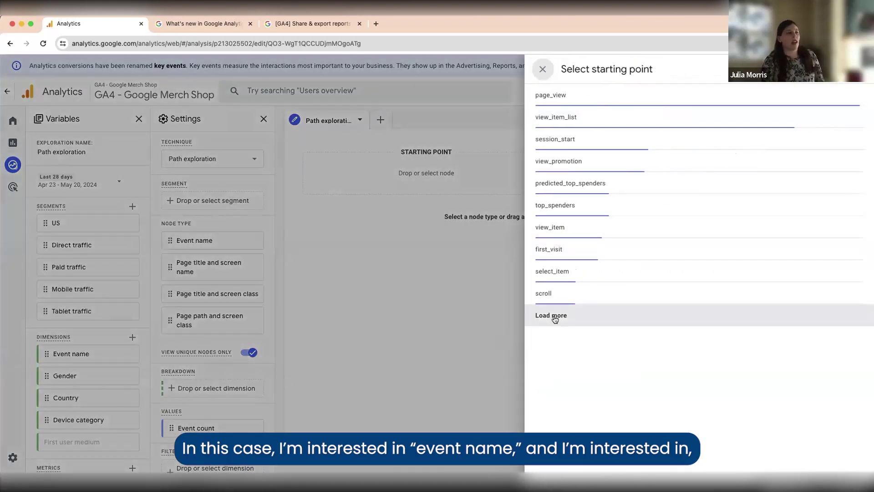
pyautogui.click(555, 319)
pyautogui.scroll(-1, 653, 276)
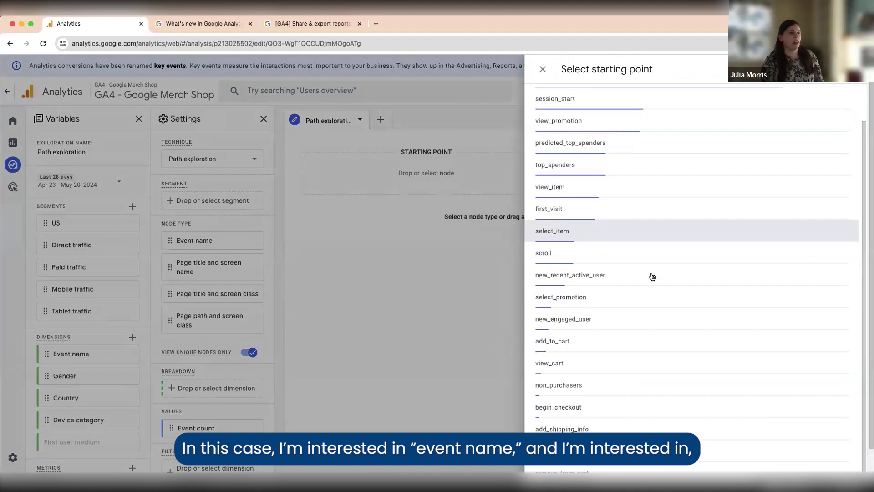
pyautogui.scroll(-3, 698, 292)
pyautogui.scroll(4, 646, 317)
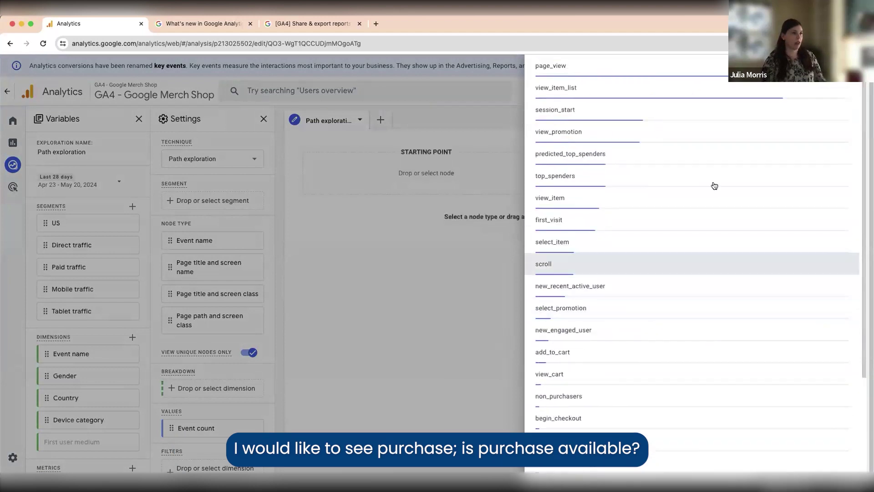
pyautogui.scroll(2, 843, 102)
pyautogui.click(849, 69)
pyautogui.write('pur')
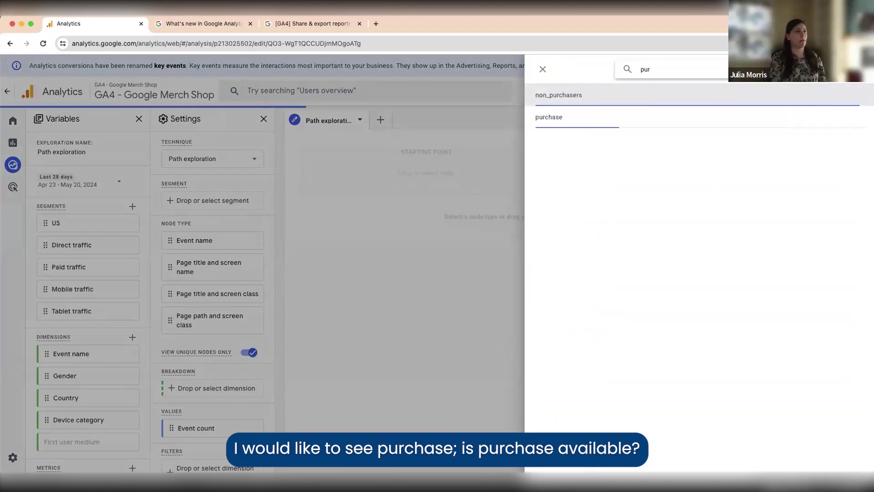
pyautogui.click(586, 117)
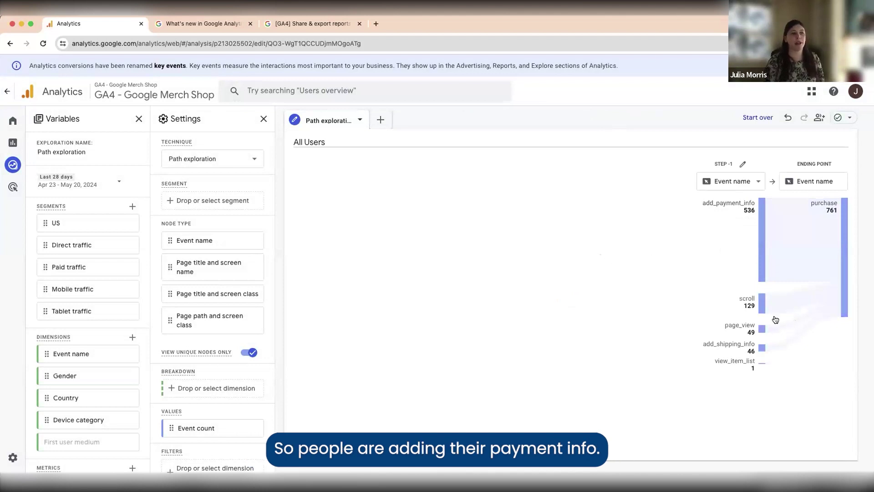
# - Trace back from add_payment_info in step -1, then from the page_view node in step -2
pyautogui.moveTo(751, 349)
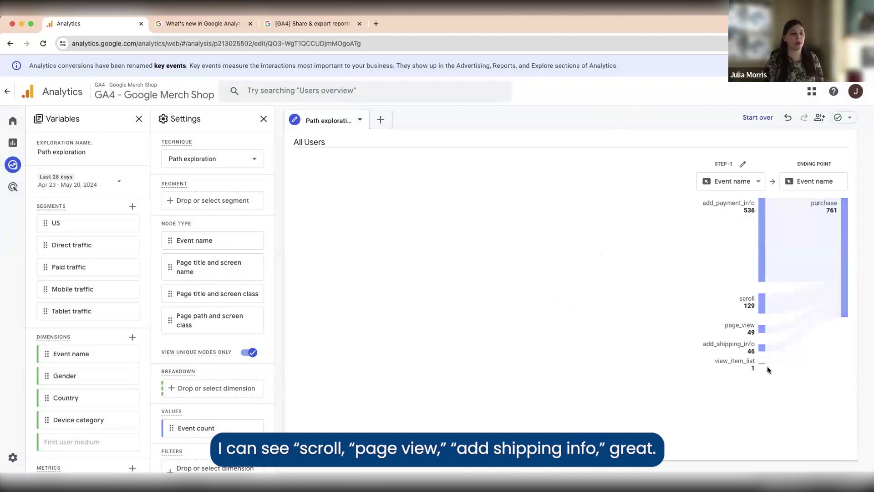
pyautogui.click(759, 248)
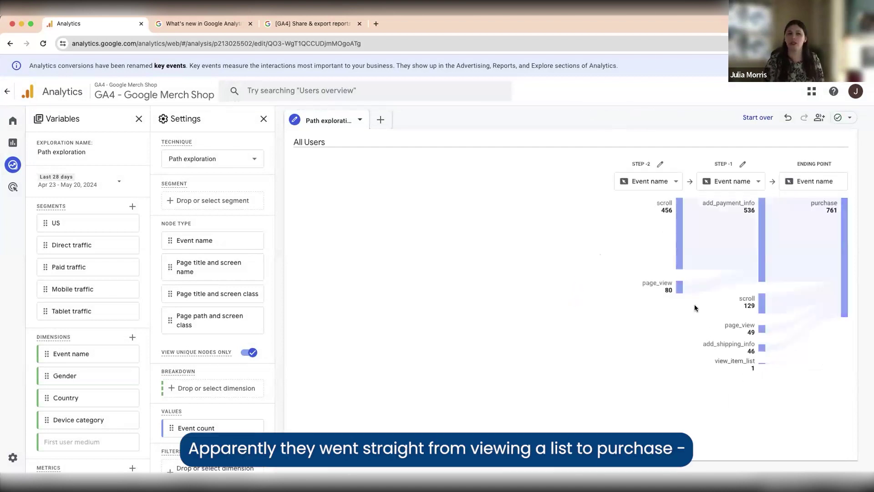
pyautogui.click(669, 291)
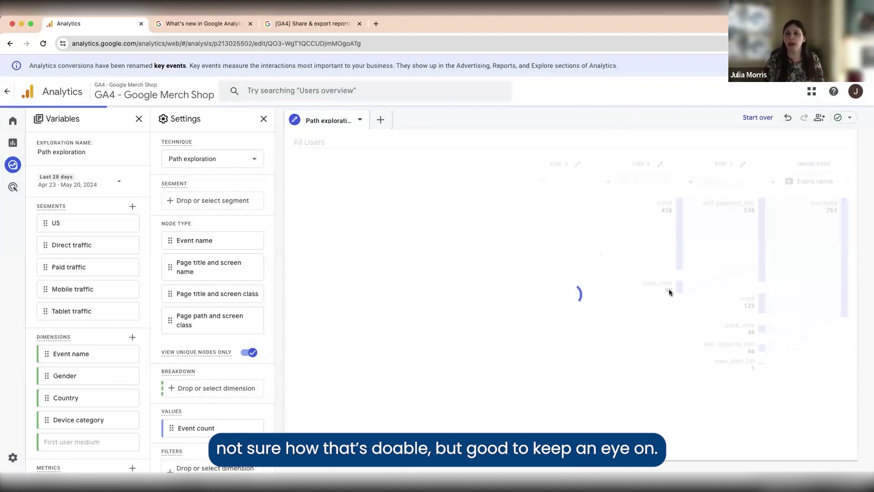